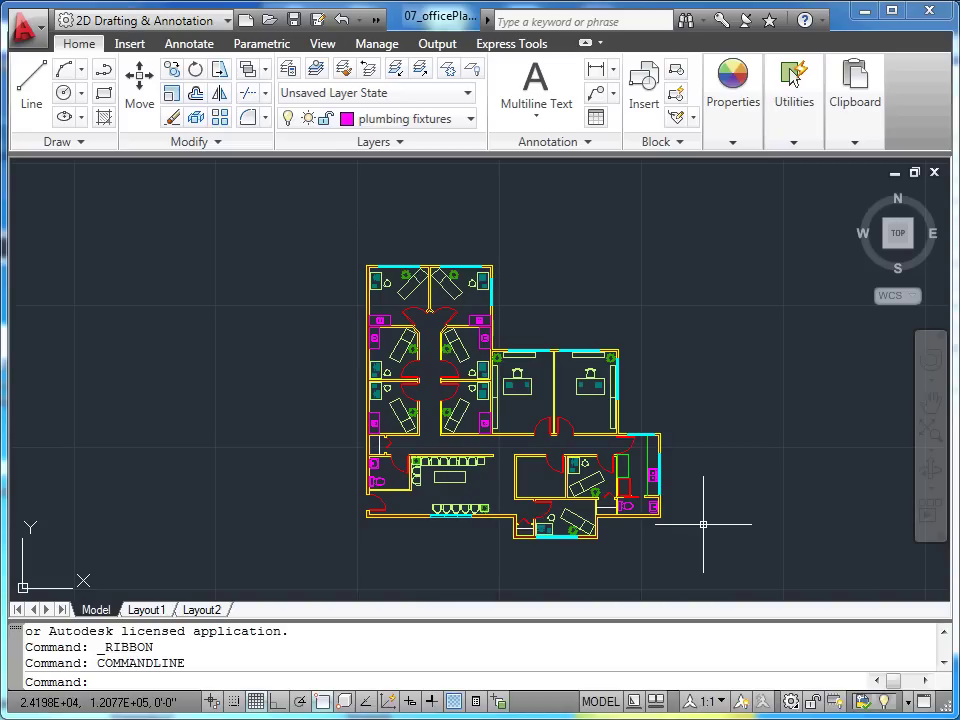
# Open DesignCenter with Ctrl+2 to browse the layouts stored in 06_layoutPt3_finished.dwg
pyautogui.hotkey('ctrl', '2')
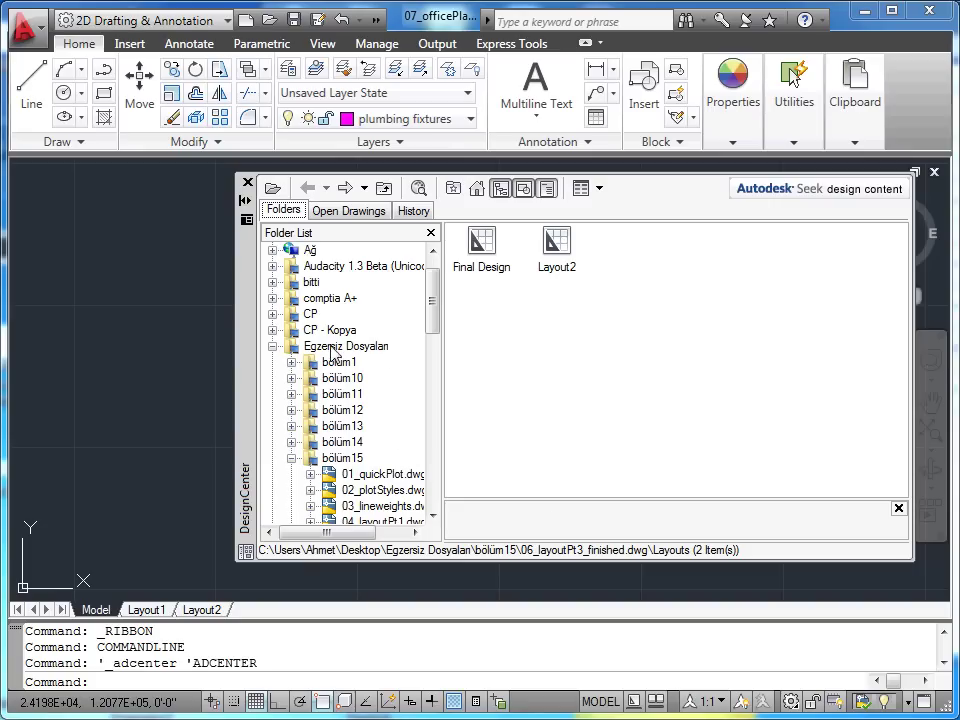
# Expand the bölüm15 folder in DesignCenter to list its drawings
pyautogui.click(343, 457)
pyautogui.click(291, 458)
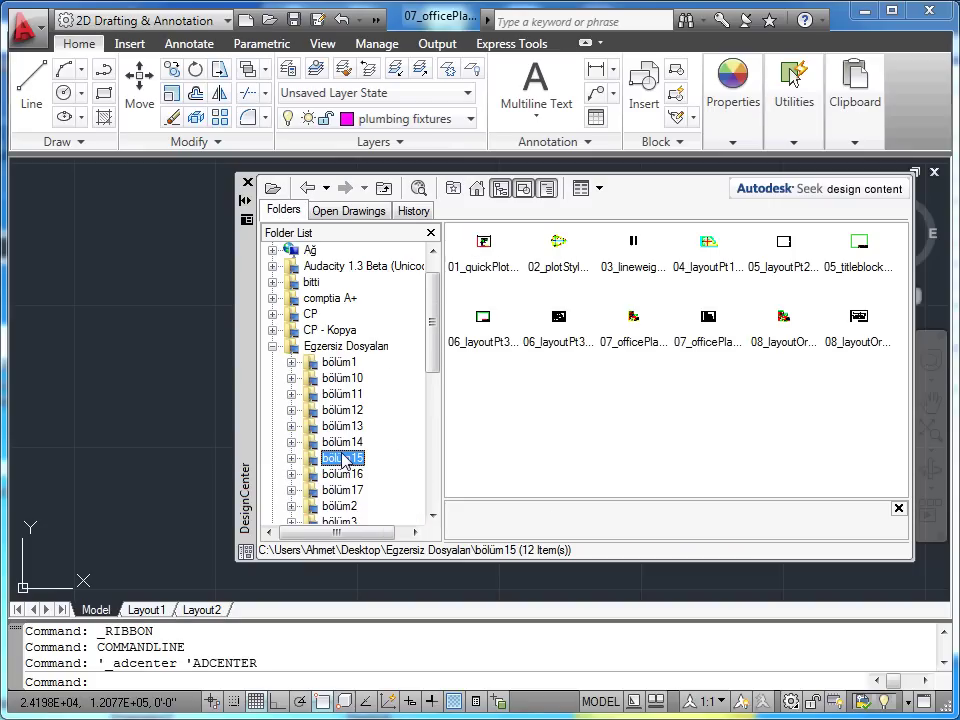
pyautogui.click(291, 458)
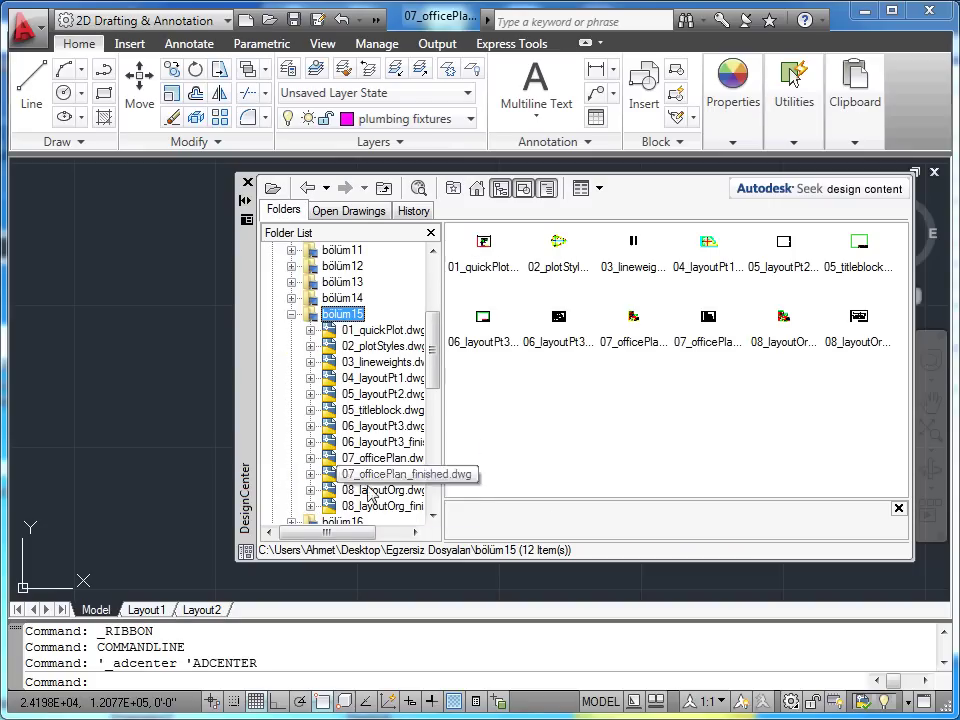
pyautogui.moveTo(328, 532); pyautogui.dragTo(384, 536)
# Drag the Final Design layout from 06_layoutPt3_finished.dwg into the office plan, then close DesignCenter
pyautogui.click(382, 446)
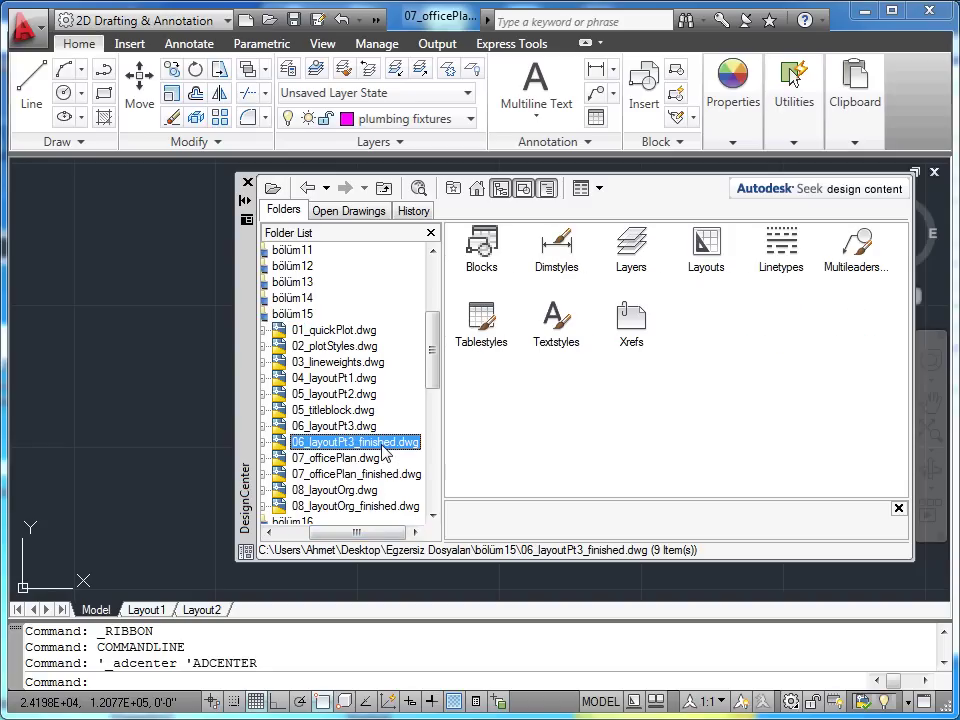
pyautogui.click(265, 442)
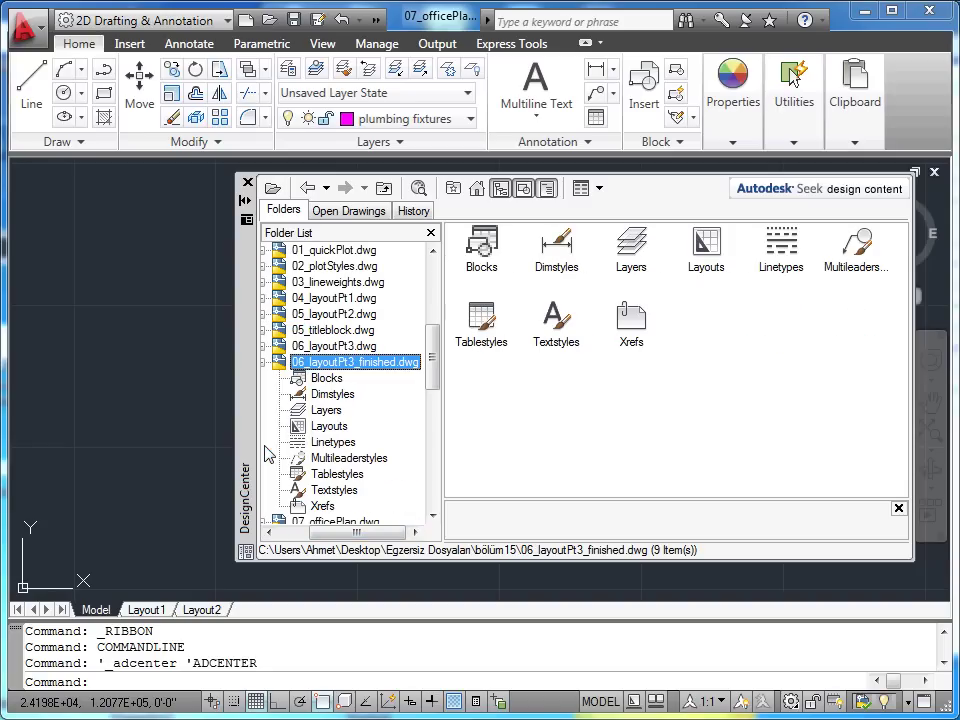
pyautogui.click(330, 428)
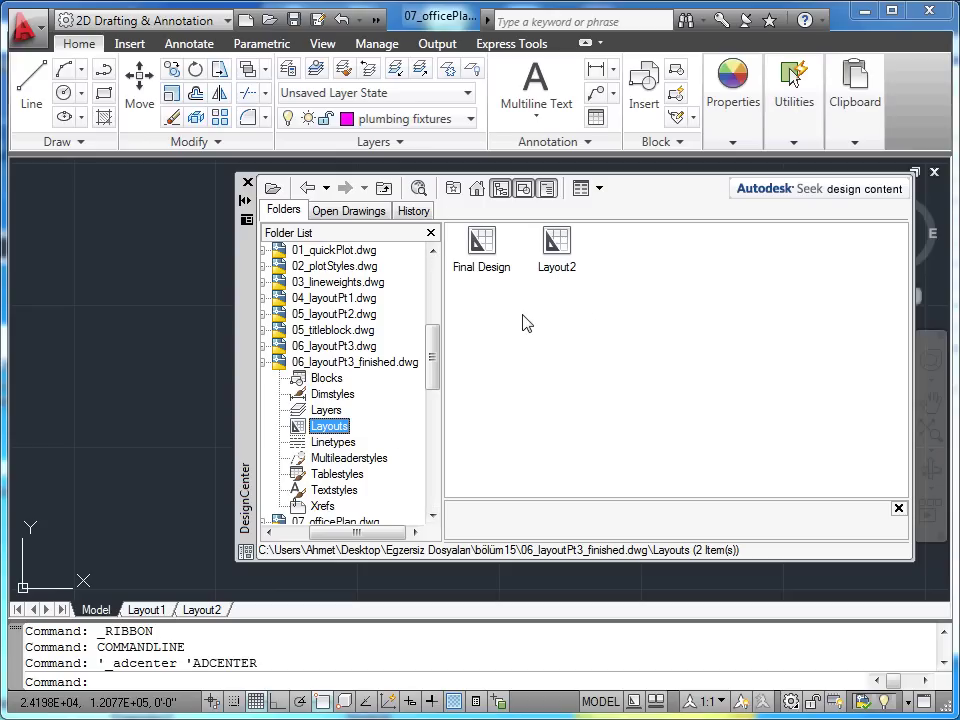
pyautogui.moveTo(484, 248)
pyautogui.mouseDown()
pyautogui.moveTo(482, 332)
pyautogui.moveTo(296, 340)
pyautogui.moveTo(188, 377)
pyautogui.mouseUp()
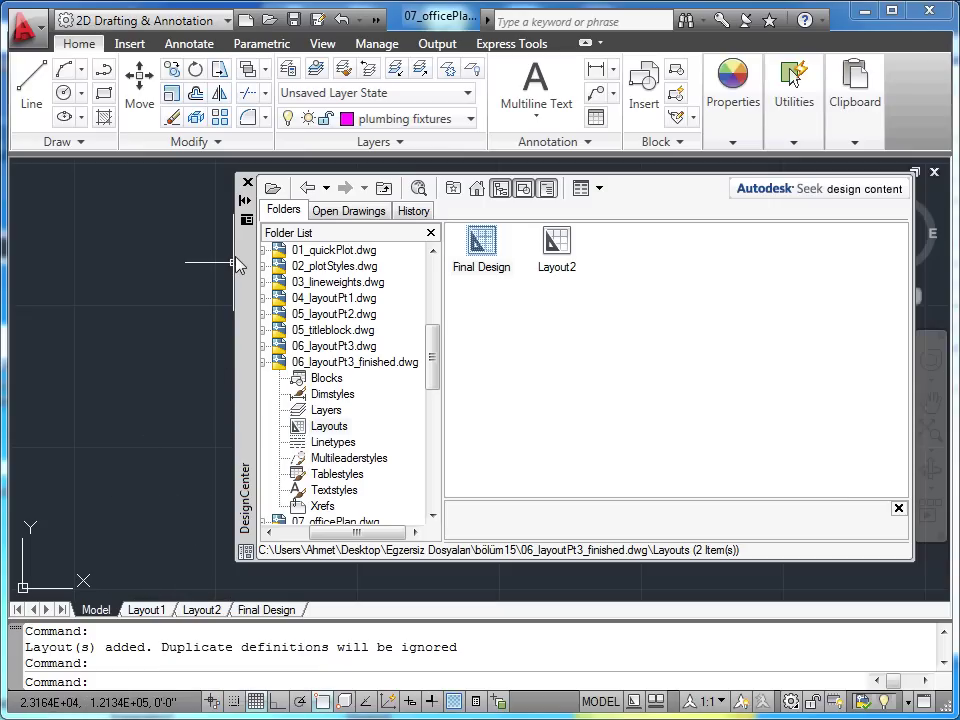
pyautogui.click(247, 182)
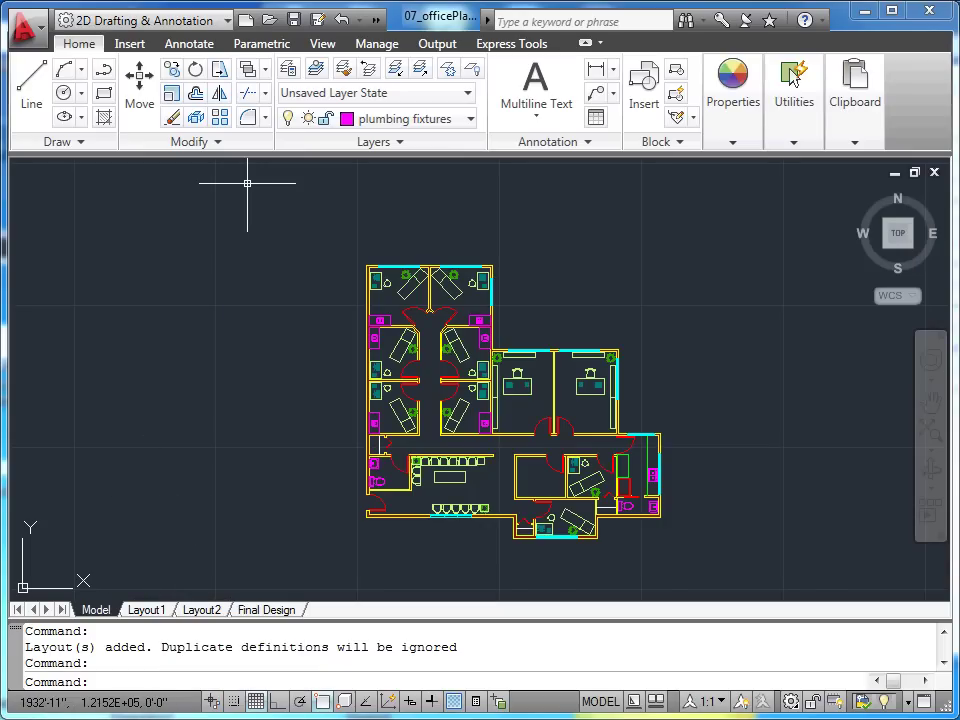
# Switch to the Final Design layout tab and turn on the viewport layer in the Layer list
pyautogui.click(276, 611)
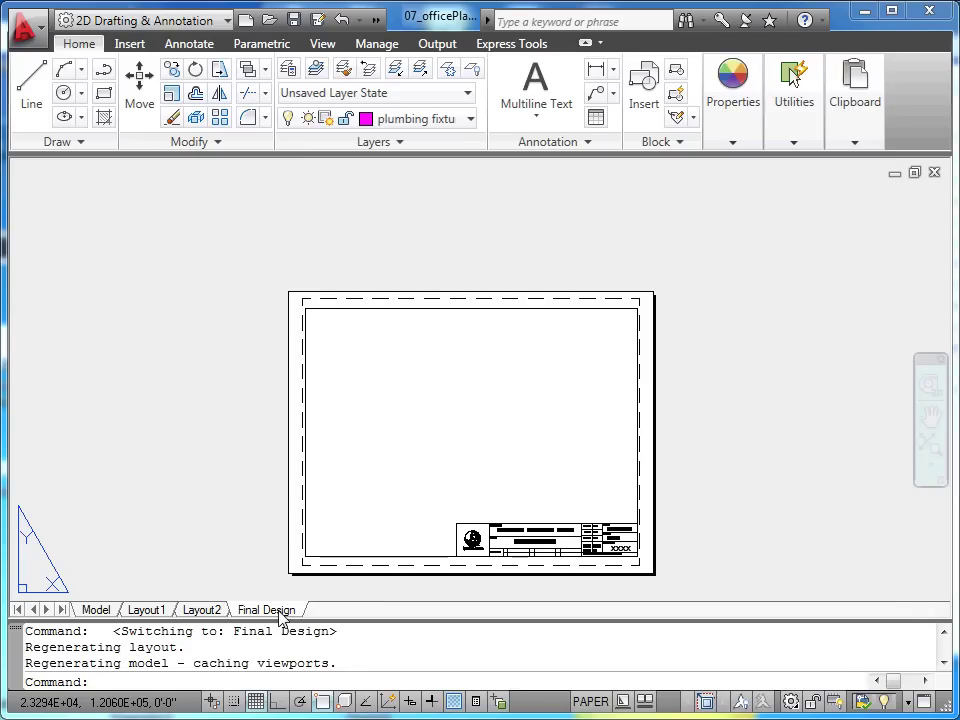
pyautogui.click(470, 120)
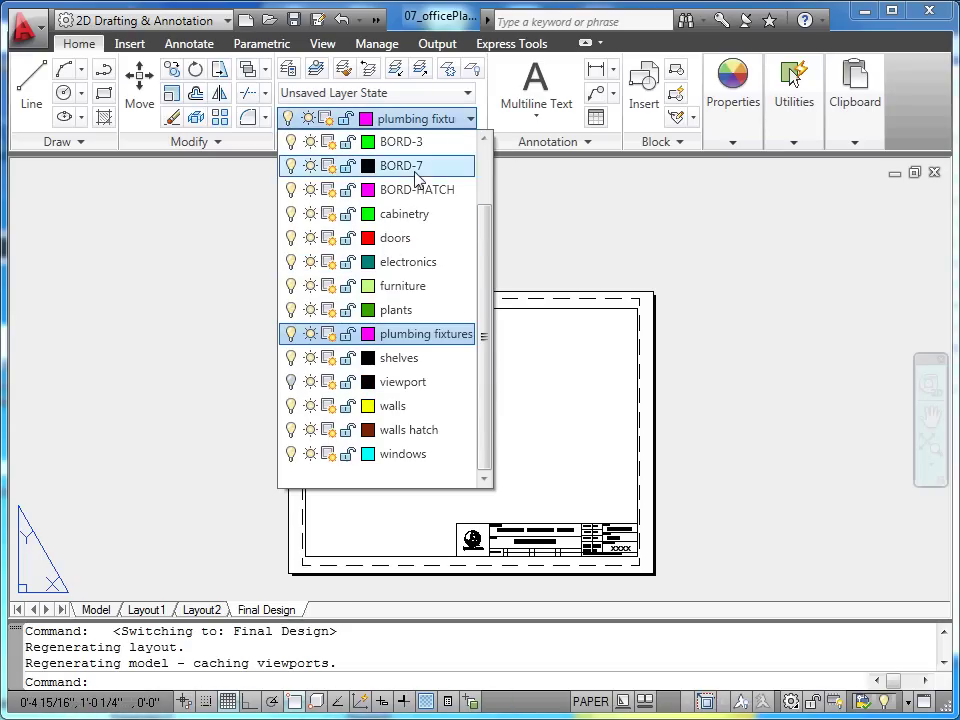
pyautogui.click(290, 382)
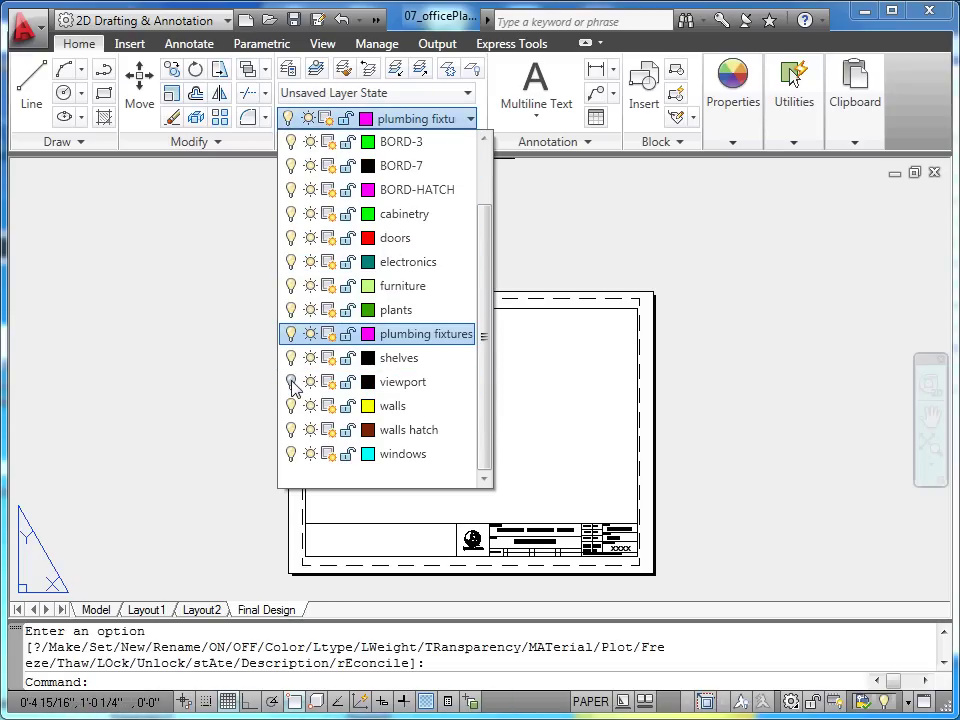
pyautogui.click(220, 400)
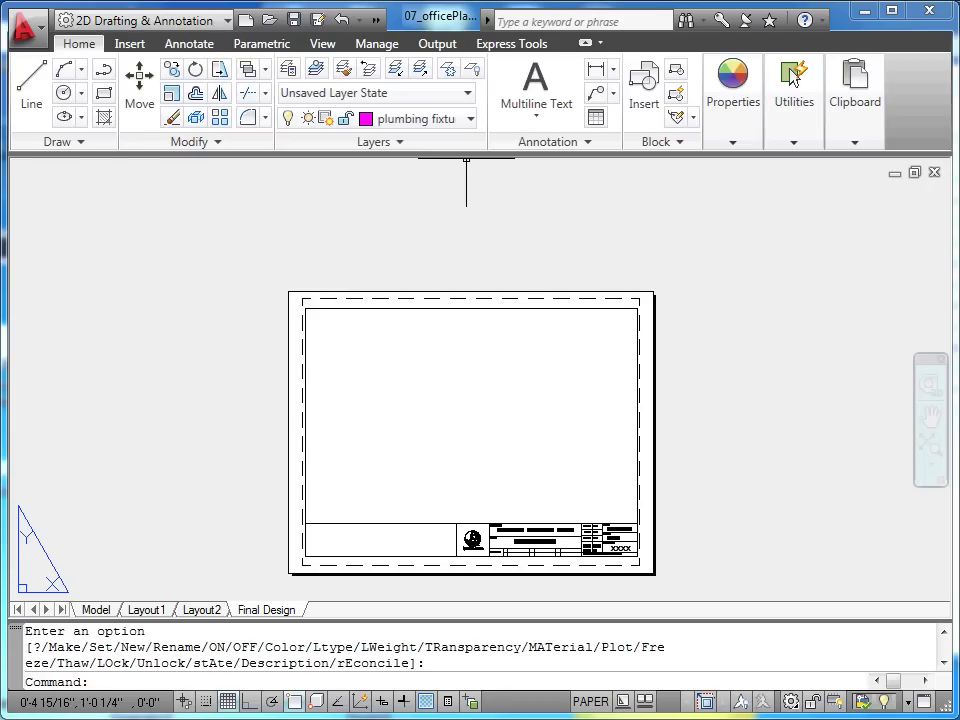
pyautogui.press('Escape')
# Enter the viewport's model space and zoom extents so the whole office plan fills it
pyautogui.doubleClick(426, 394)
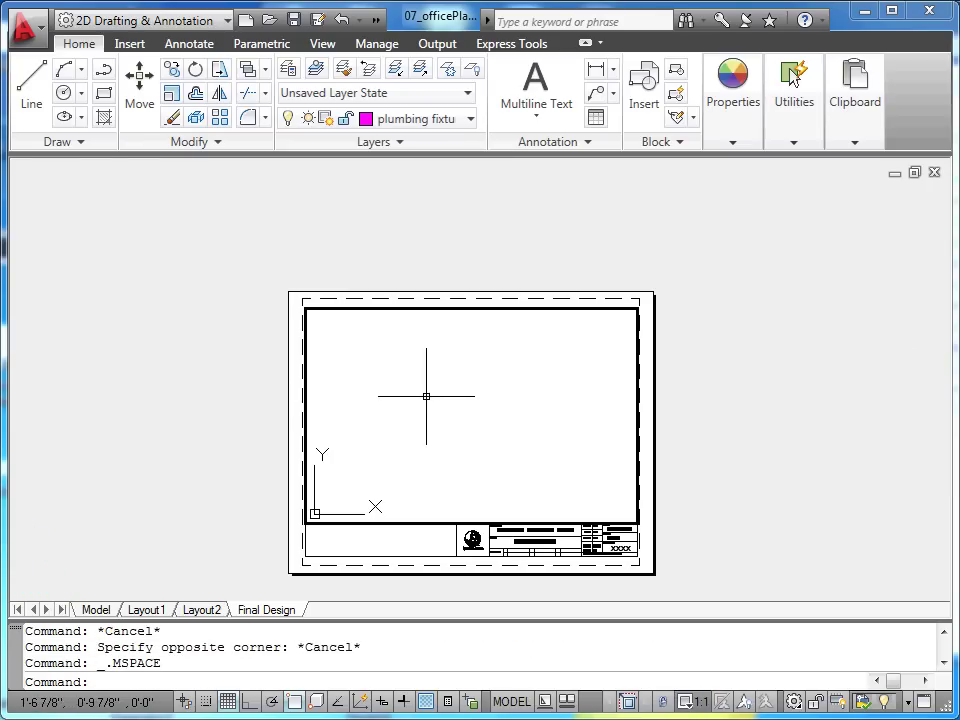
pyautogui.scroll(3, 426, 396)
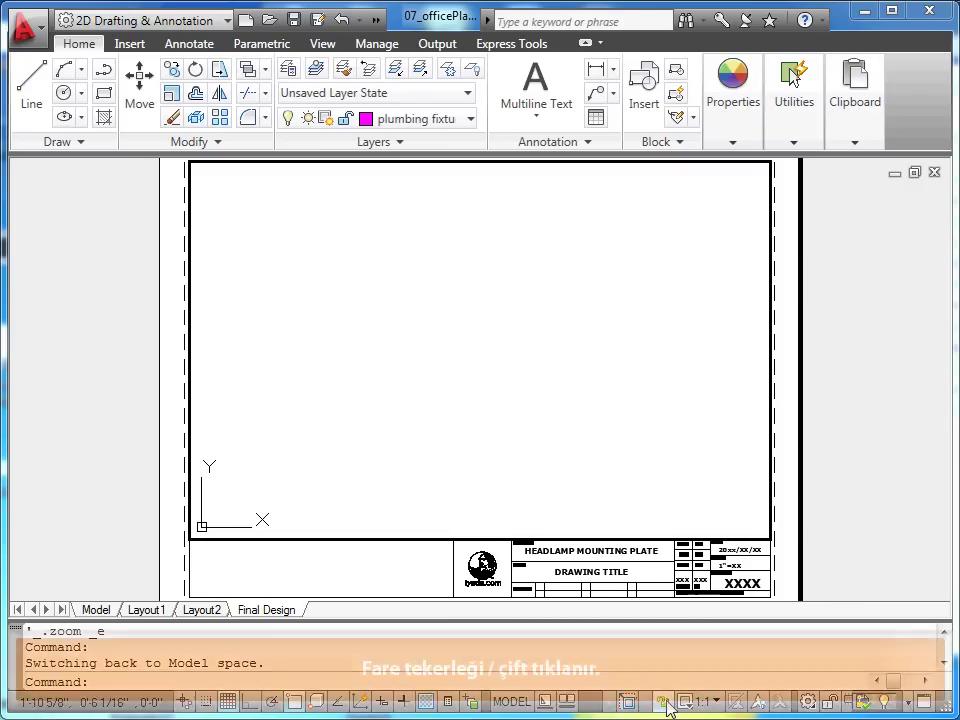
pyautogui.middleClick(540, 390)
pyautogui.middleClick(540, 390)
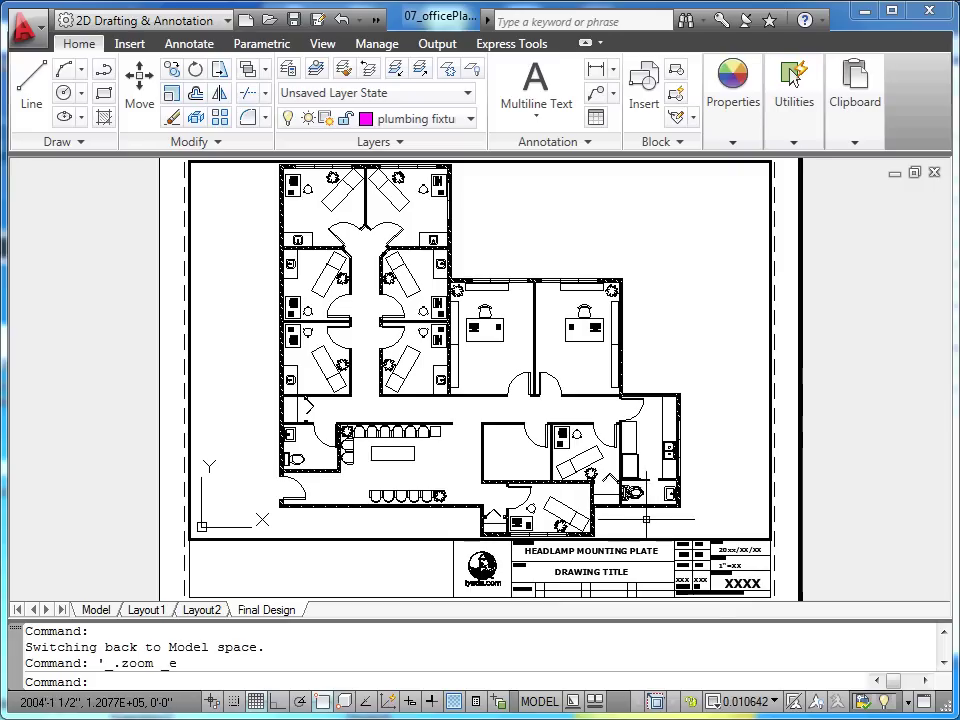
pyautogui.click(775, 703)
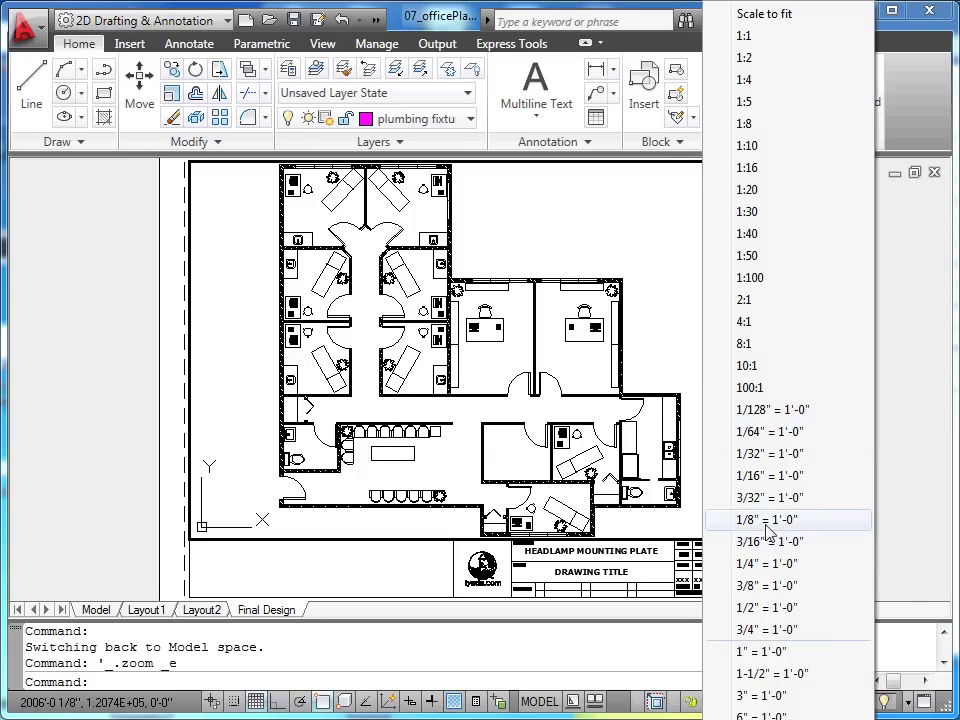
# Set the viewport and annotation scales to 1/8" = 1'-0", then return to paper space
pyautogui.click(767, 563)
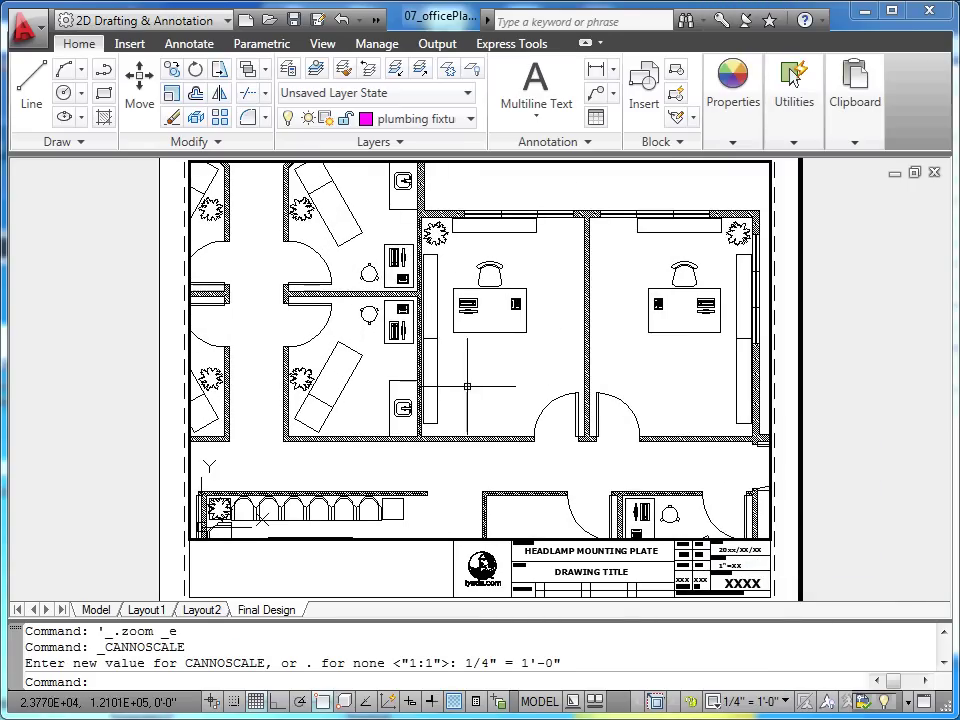
pyautogui.click(784, 701)
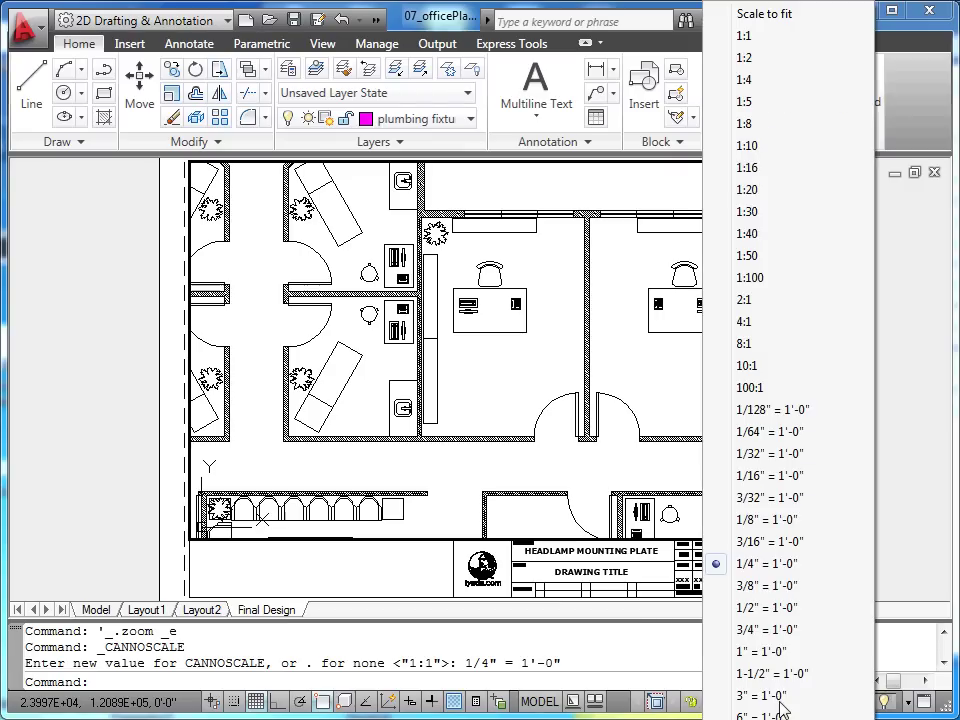
pyautogui.click(788, 520)
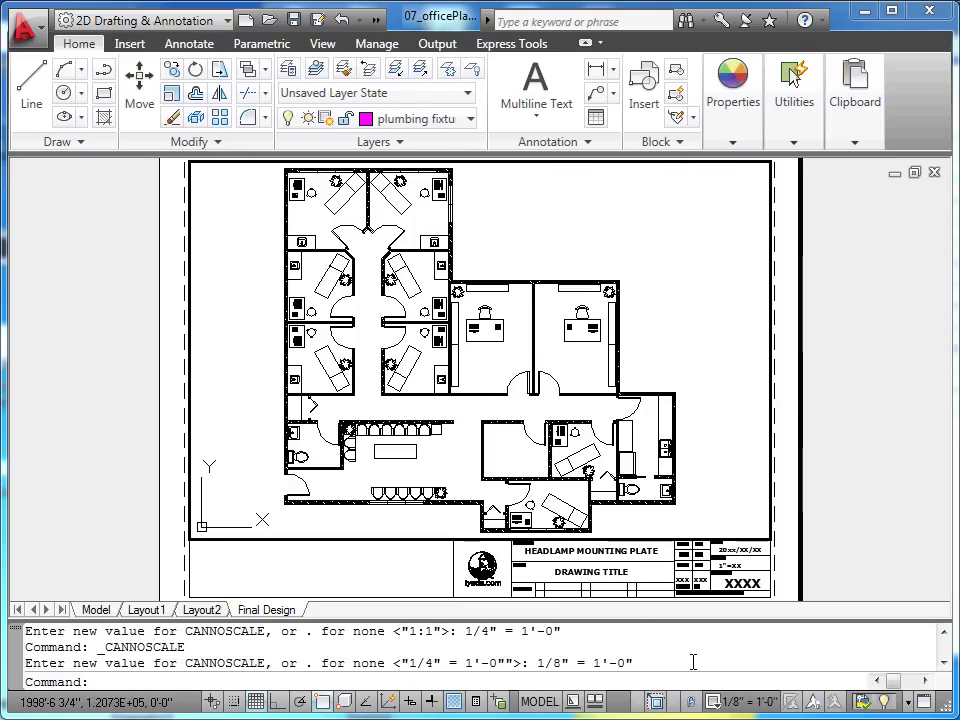
pyautogui.doubleClick(861, 399)
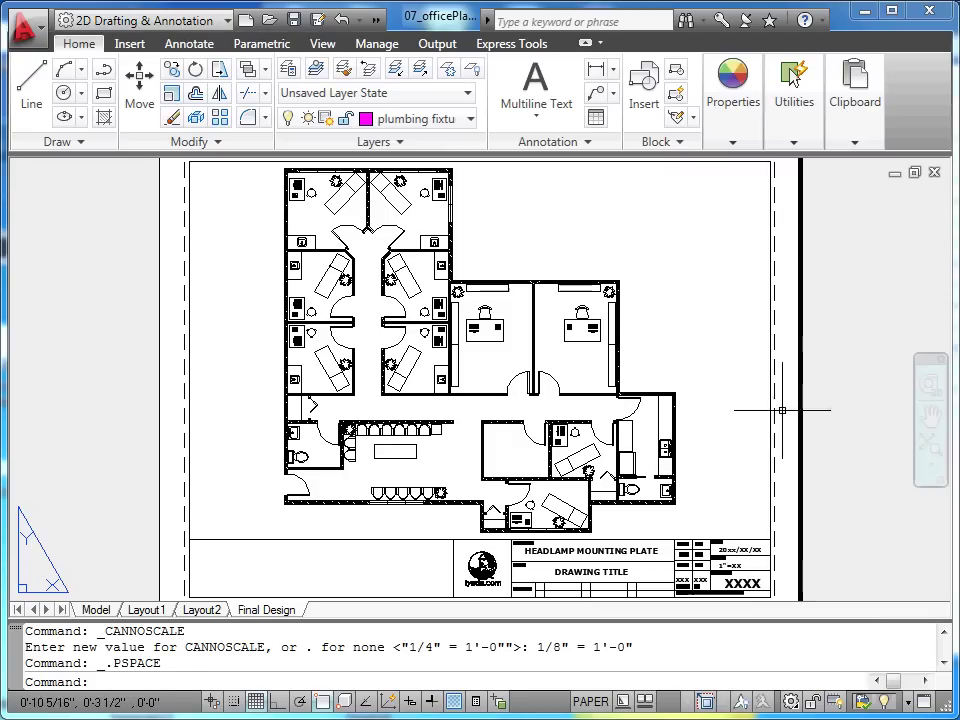
# Replace the title block's project title text with 'ÇIZGİ'
pyautogui.doubleClick(618, 553)
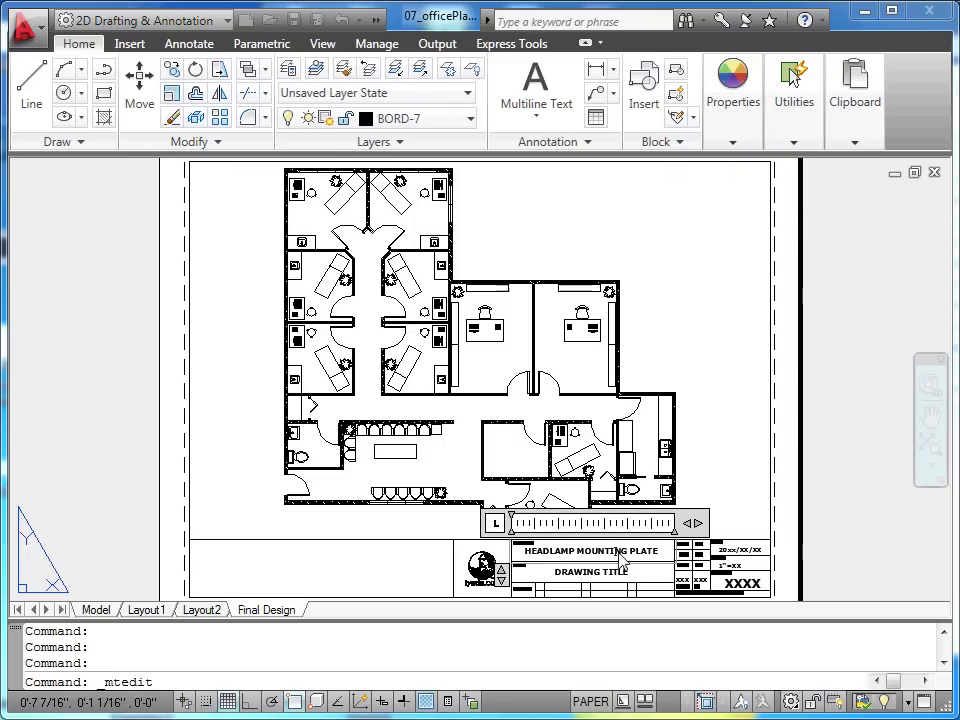
pyautogui.moveTo(657, 553); pyautogui.dragTo(521, 551)
pyautogui.write('ÇIZGİE')
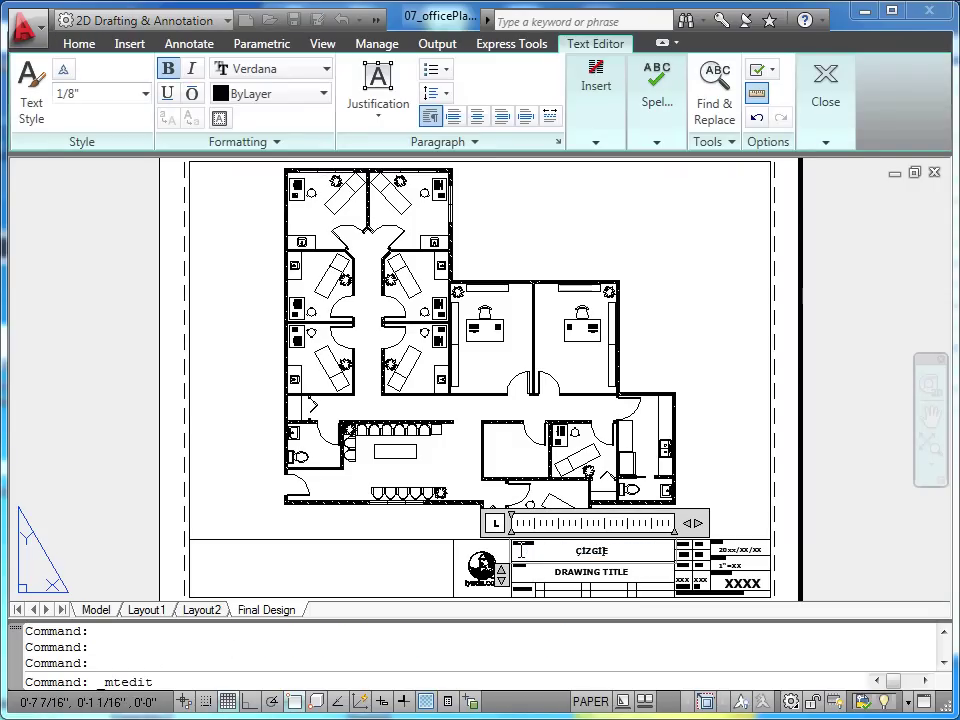
pyautogui.click(520, 373)
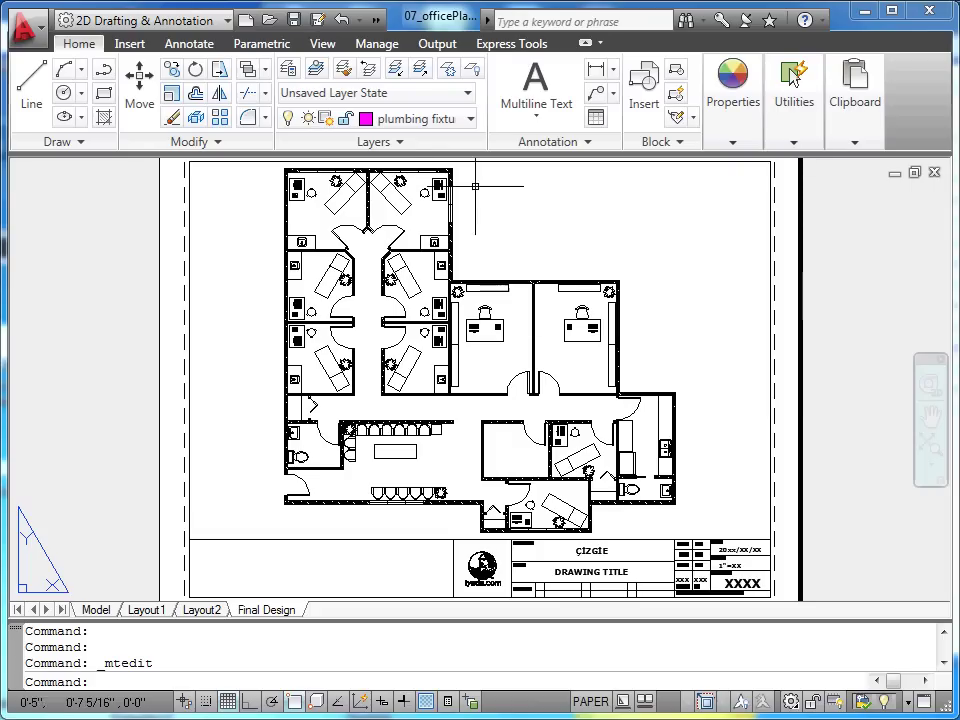
# Turn off the viewport layer to hide the viewport border
pyautogui.click(471, 127)
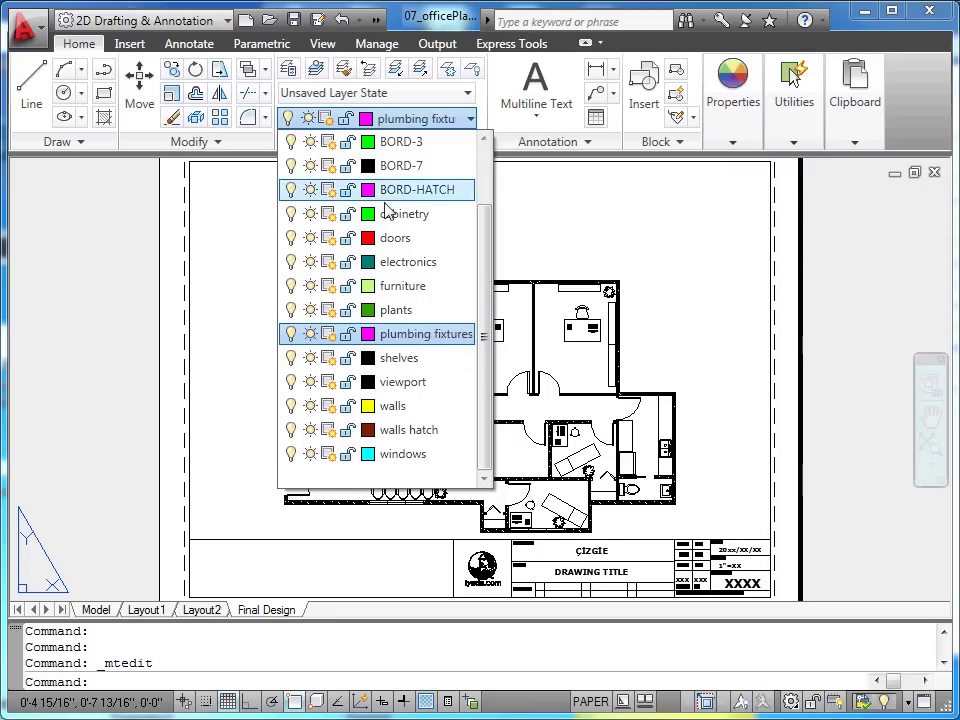
pyautogui.click(291, 383)
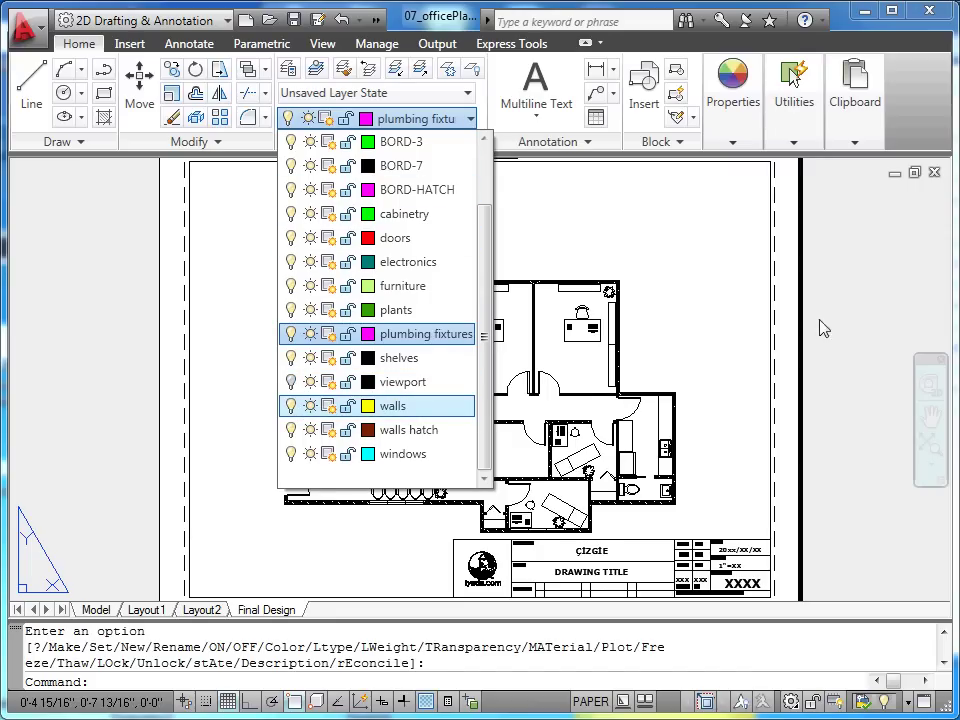
pyautogui.click(616, 242)
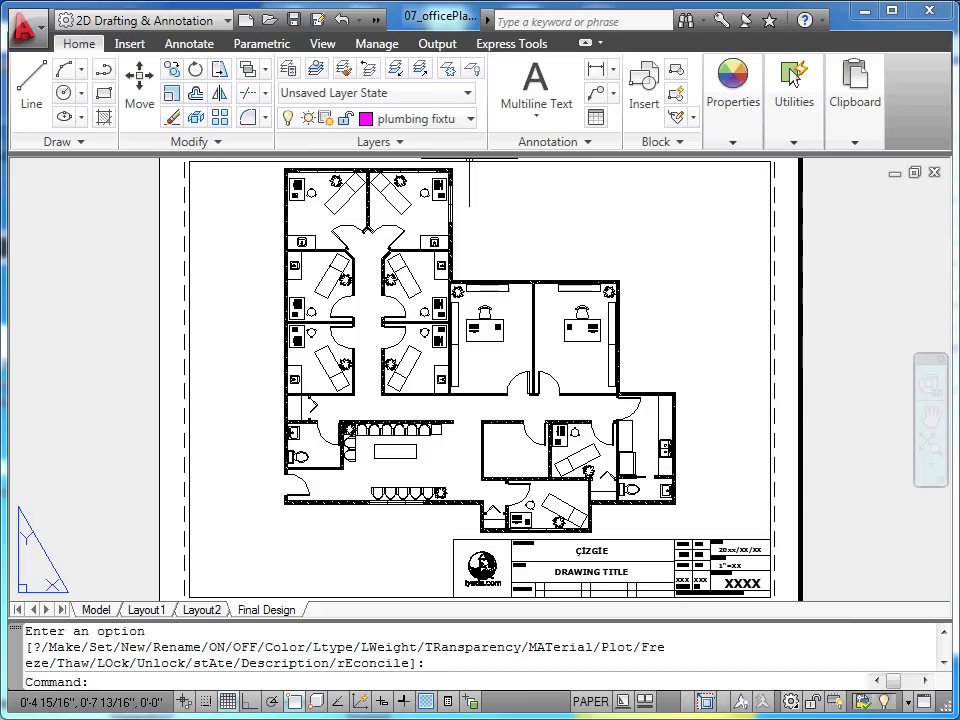
# Run Plot from the Quick Access overflow and accept the plot settings
pyautogui.click(376, 22)
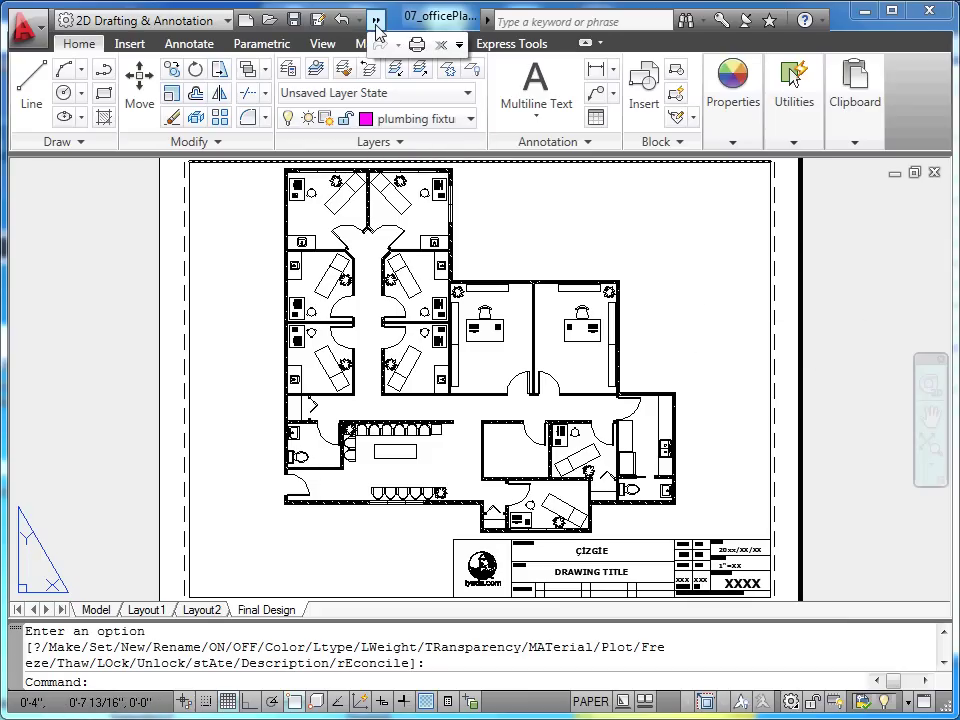
pyautogui.click(416, 44)
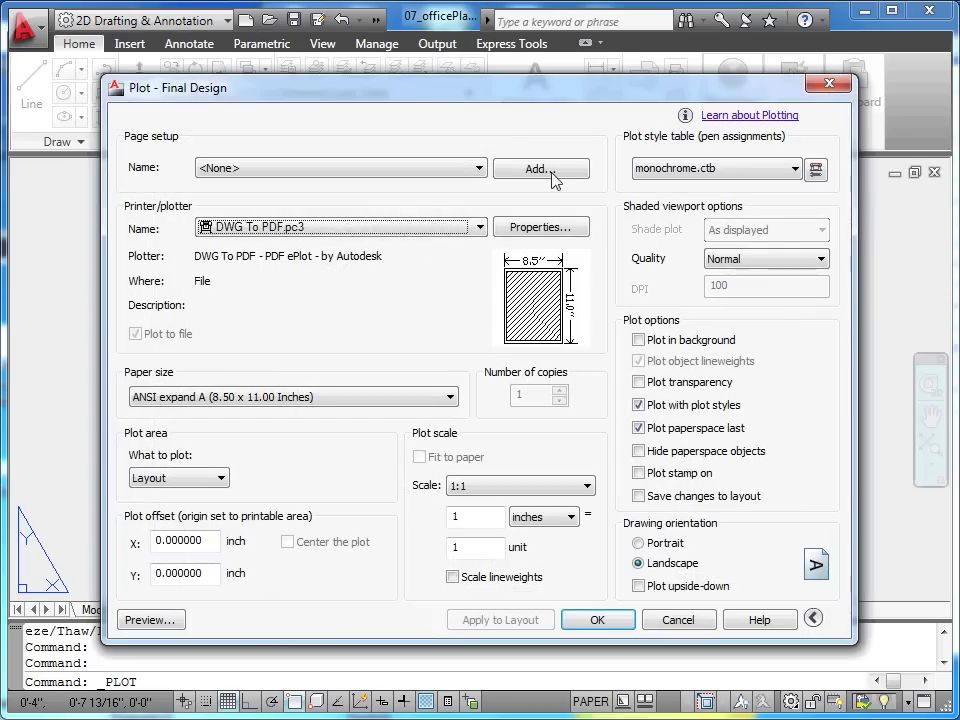
pyautogui.click(600, 619)
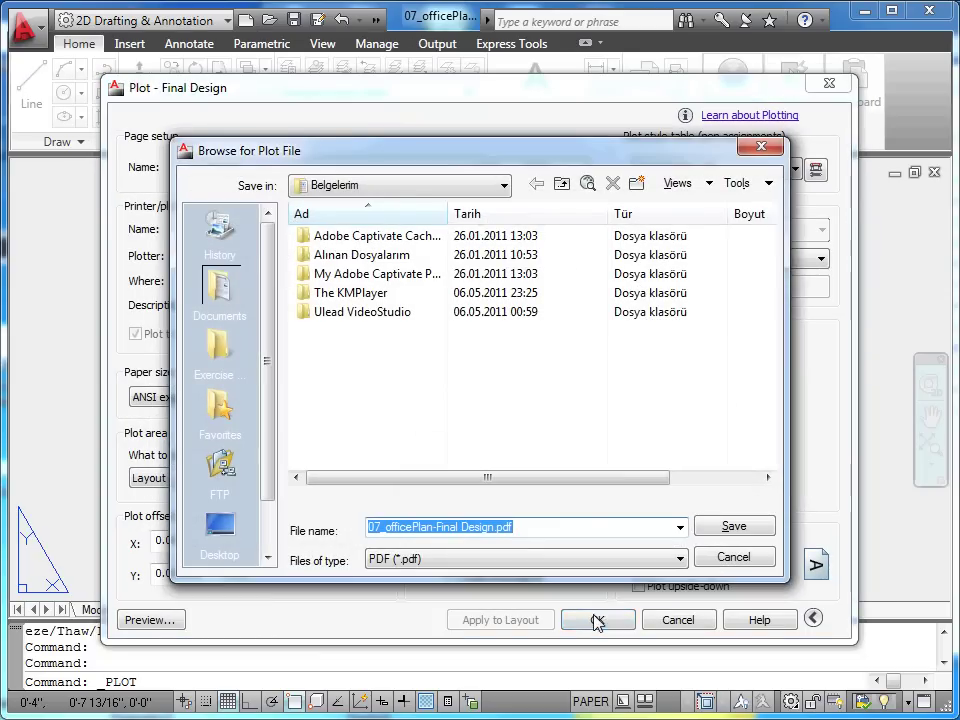
# Save the plotted PDF to the Desktop as OK.pdf
pyautogui.click(222, 530)
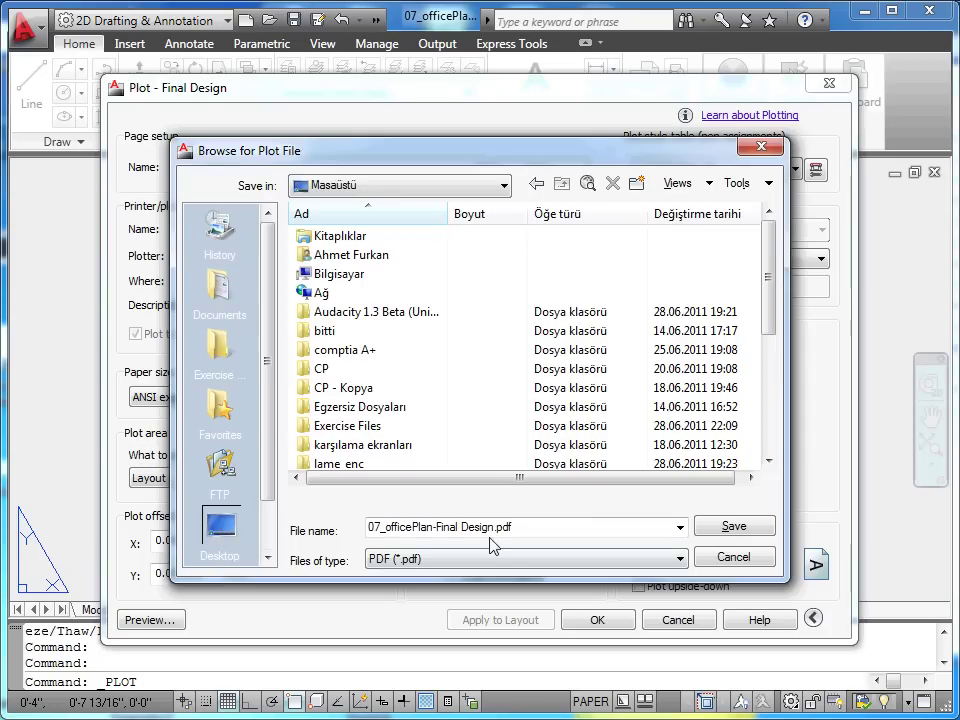
pyautogui.click(491, 532)
pyautogui.moveTo(491, 532); pyautogui.dragTo(354, 523)
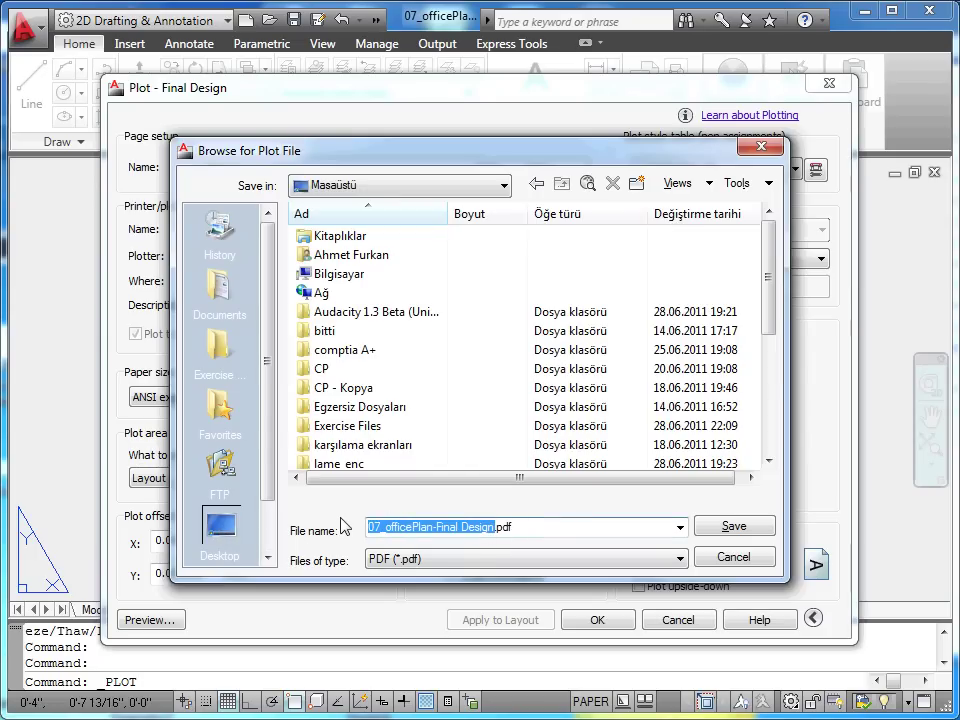
pyautogui.write('OK')
pyautogui.click(733, 526)
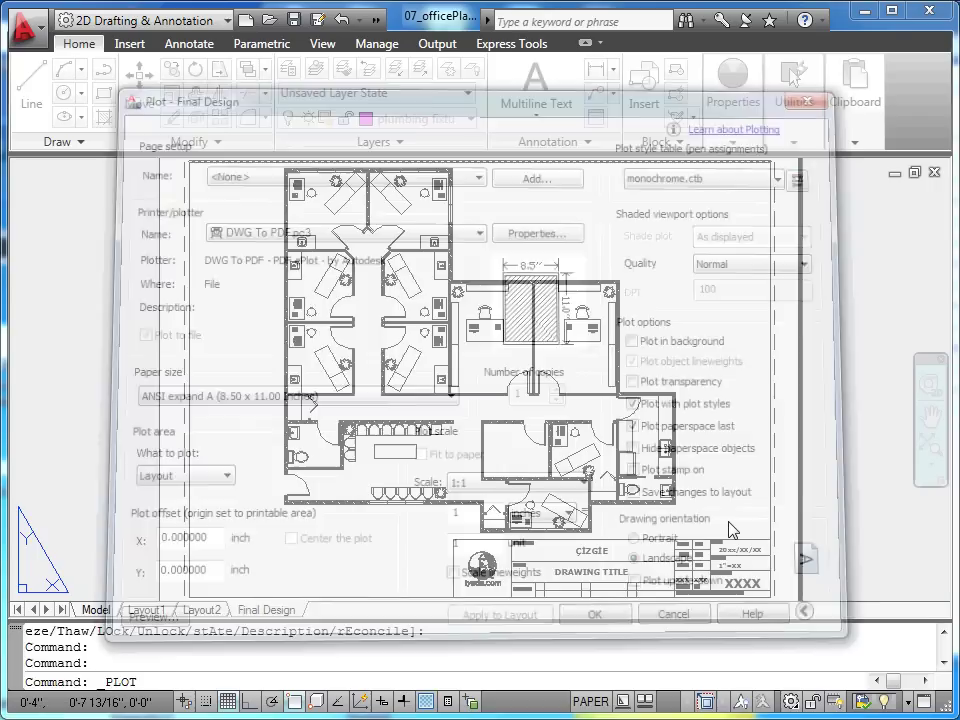